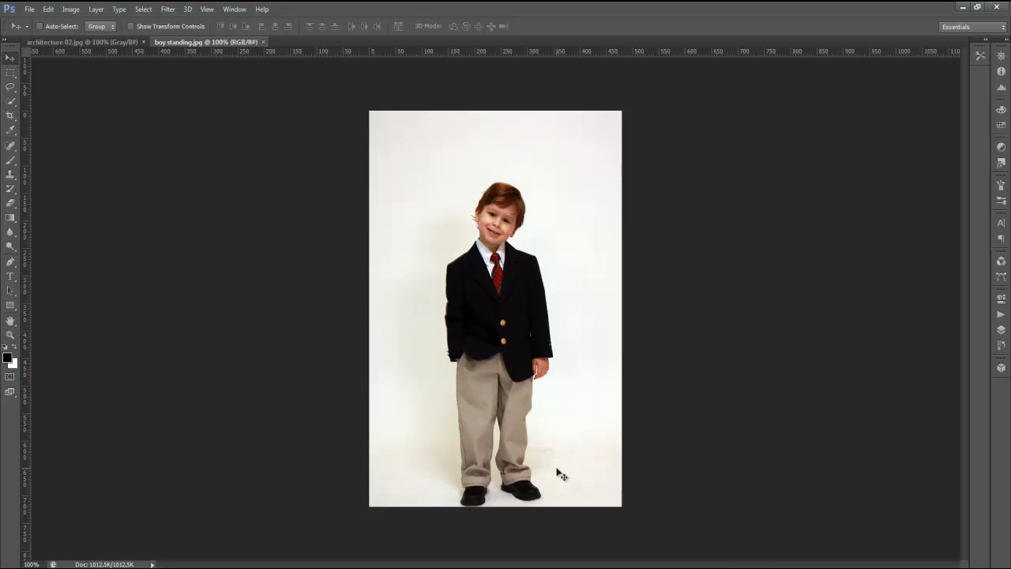
# Step: Activate the freehand Lasso Tool and keep the current Windows color scheme with the option to be asked again
pyautogui.hotkey('ctrl', '+')
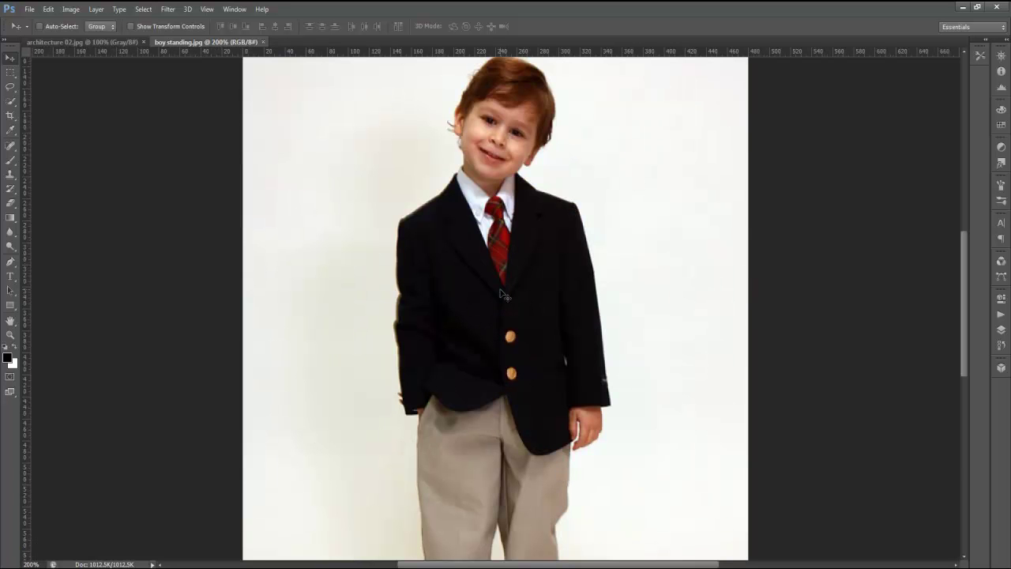
pyautogui.moveTo(483, 197); pyautogui.dragTo(462, 205)
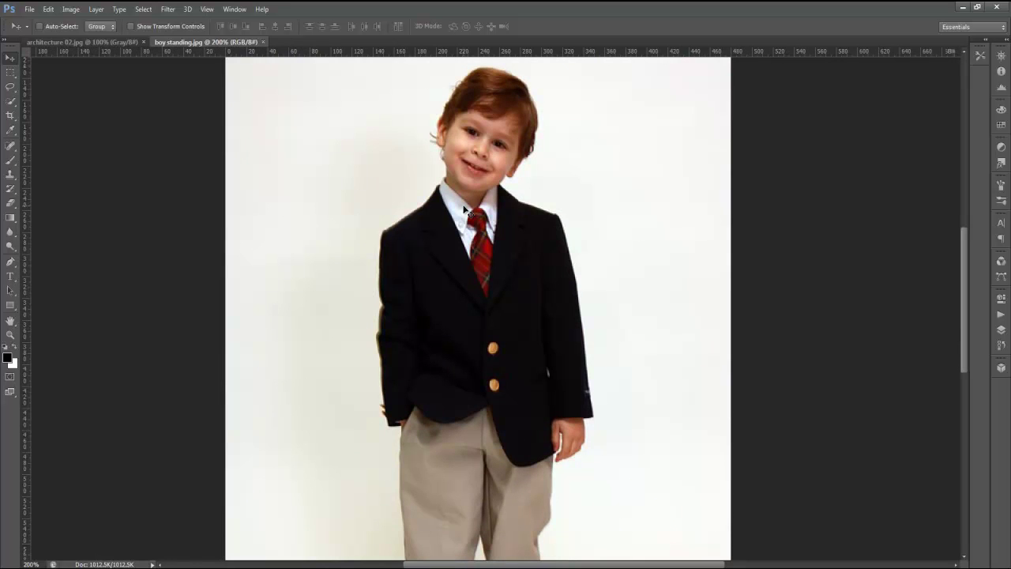
pyautogui.press('space')
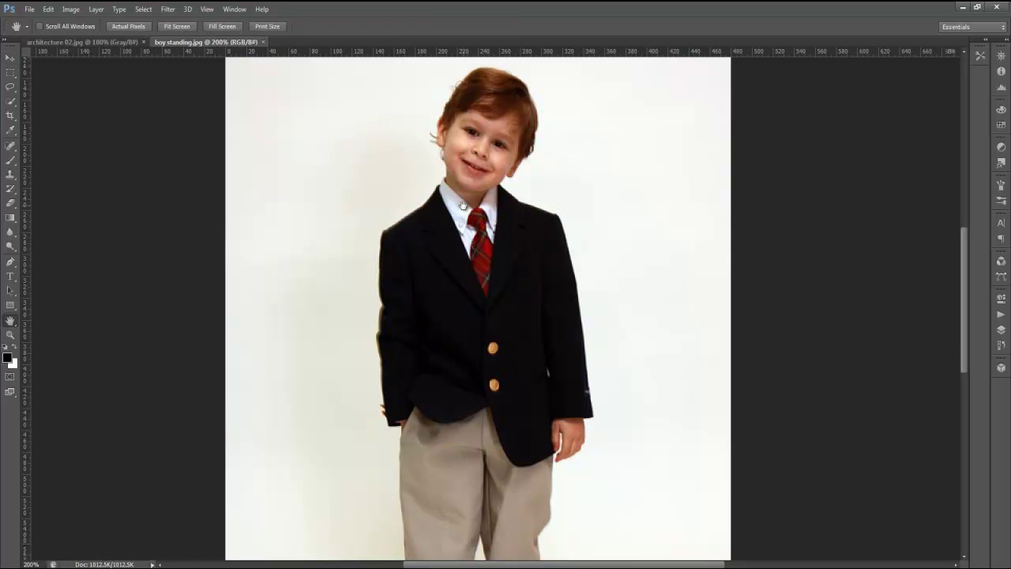
pyautogui.moveTo(463, 205)
pyautogui.mouseDown()
pyautogui.moveTo(458, 138)
pyautogui.moveTo(458, 223)
pyautogui.mouseUp()
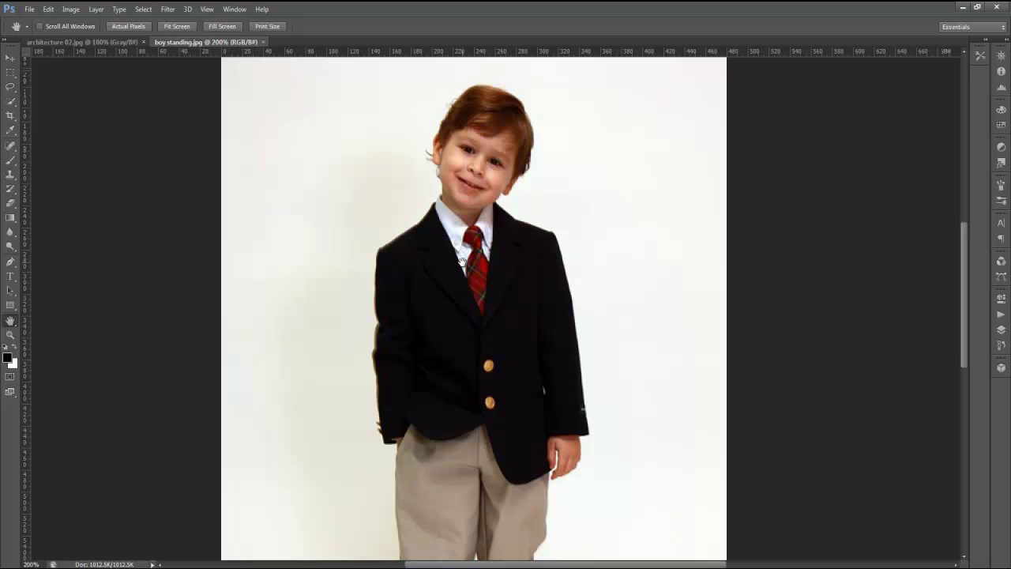
pyautogui.moveTo(462, 260); pyautogui.dragTo(462, 232)
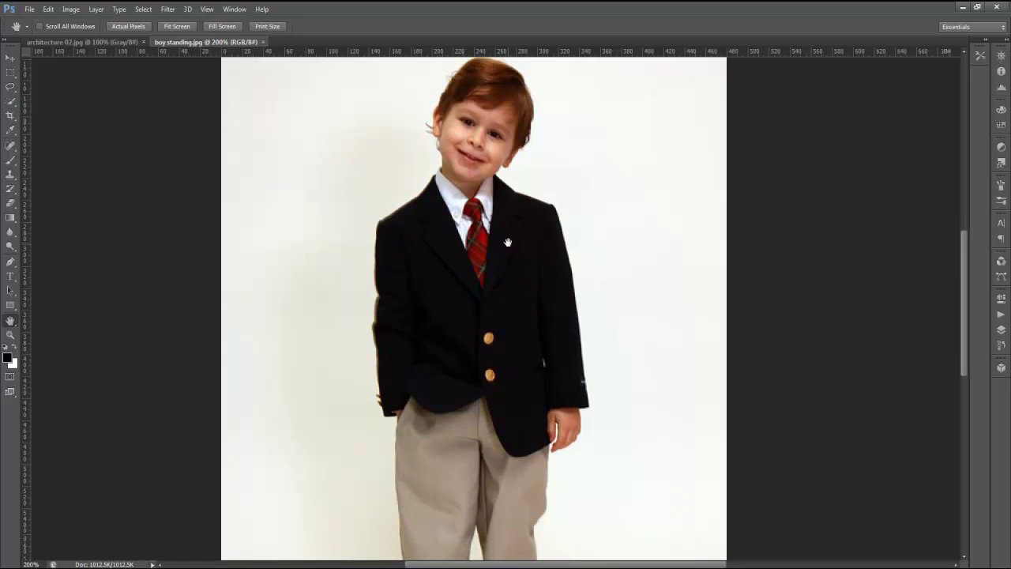
pyautogui.click(13, 88)
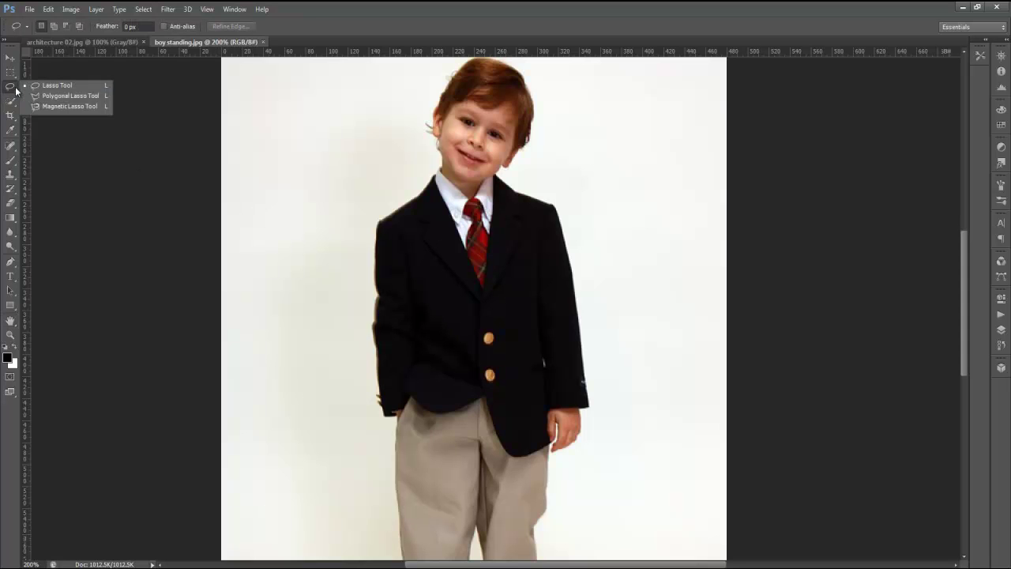
pyautogui.click(51, 86)
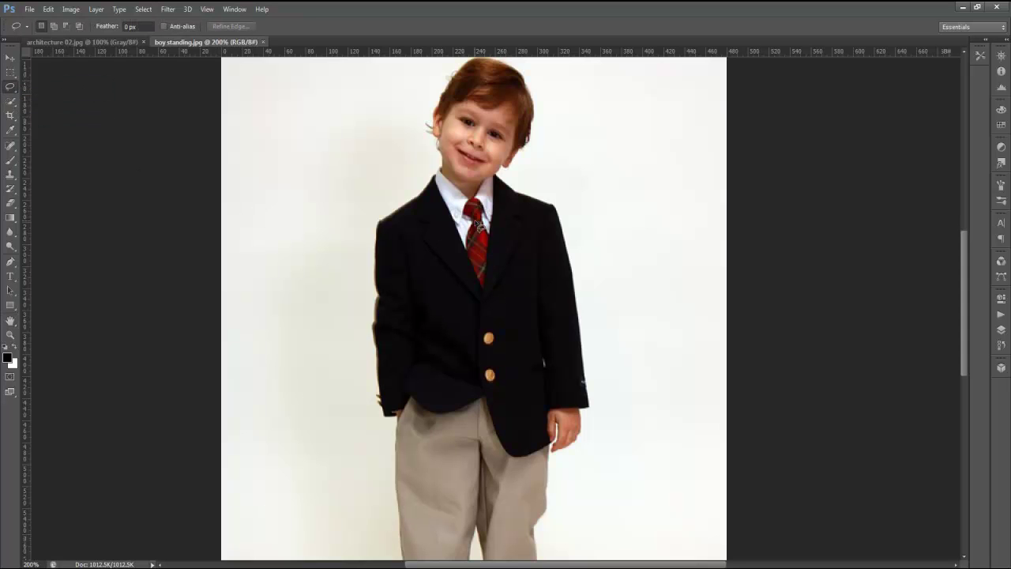
pyautogui.moveTo(490, 150); pyautogui.dragTo(488, 192)
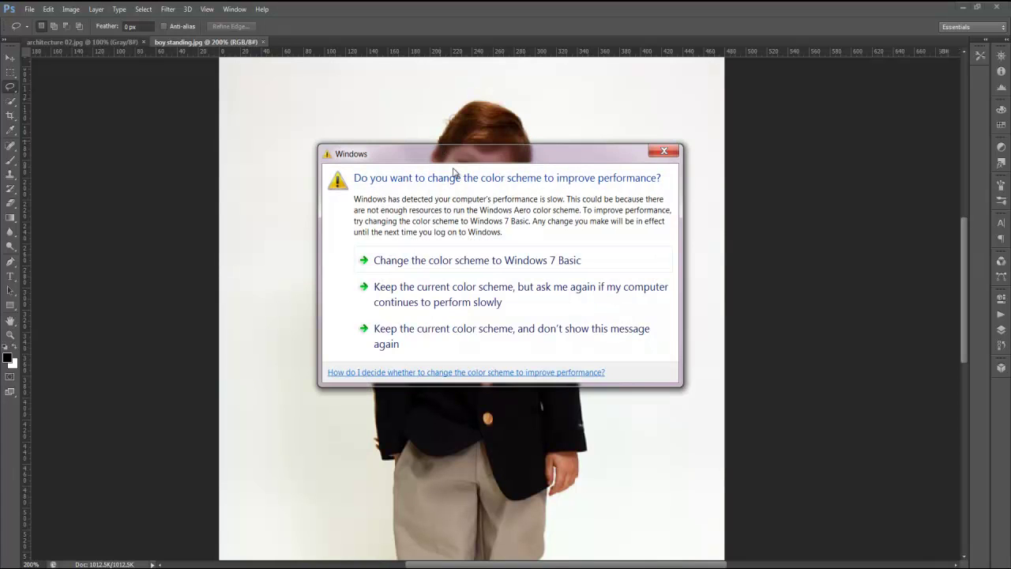
pyautogui.click(445, 301)
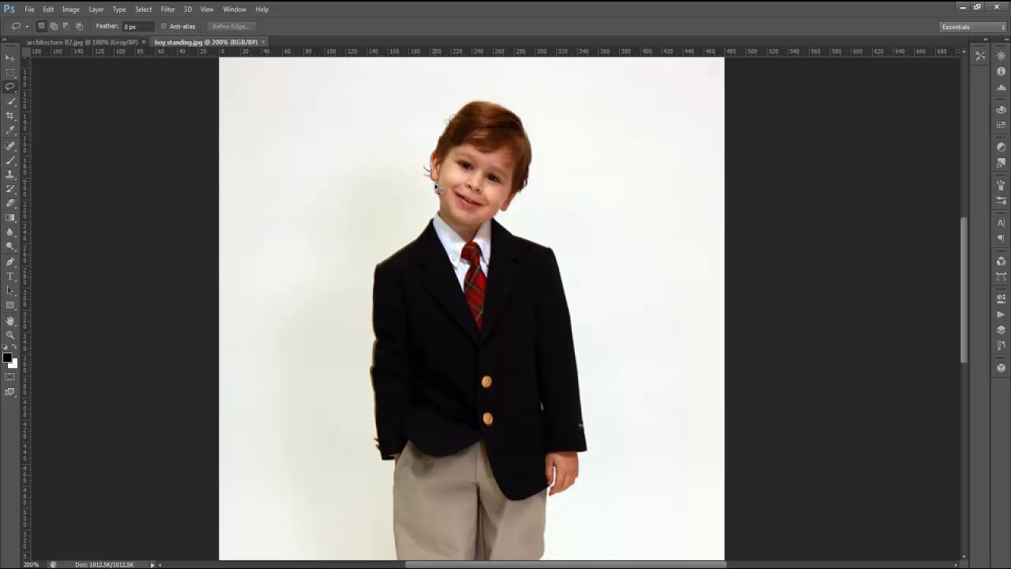
pyautogui.moveTo(435, 193)
pyautogui.mouseDown()
pyautogui.moveTo(417, 249)
pyautogui.moveTo(377, 269)
pyautogui.moveTo(378, 307)
pyautogui.mouseUp()
pyautogui.moveTo(380, 341); pyautogui.dragTo(381, 341)
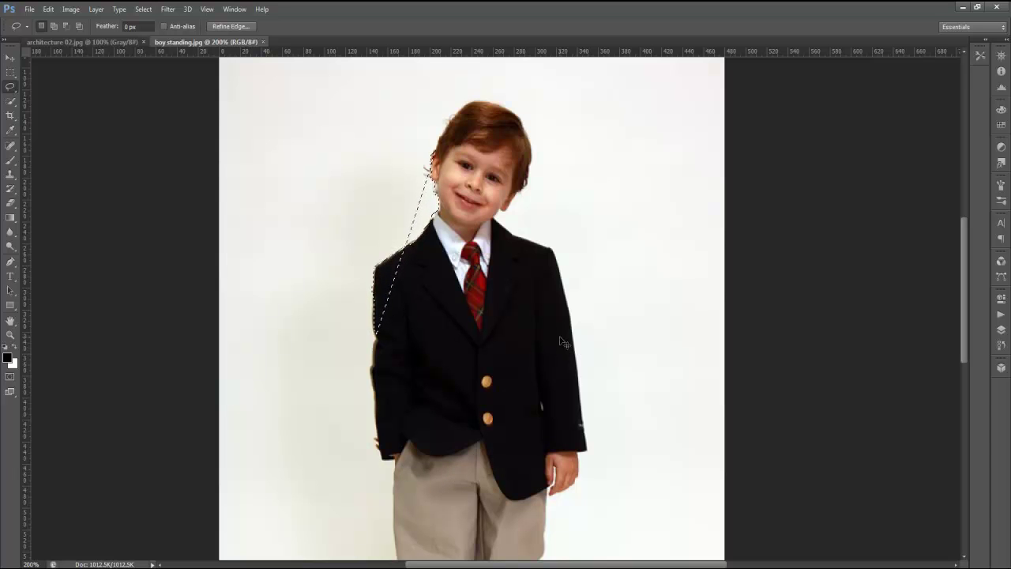
pyautogui.hotkey('ctrl', 'd')
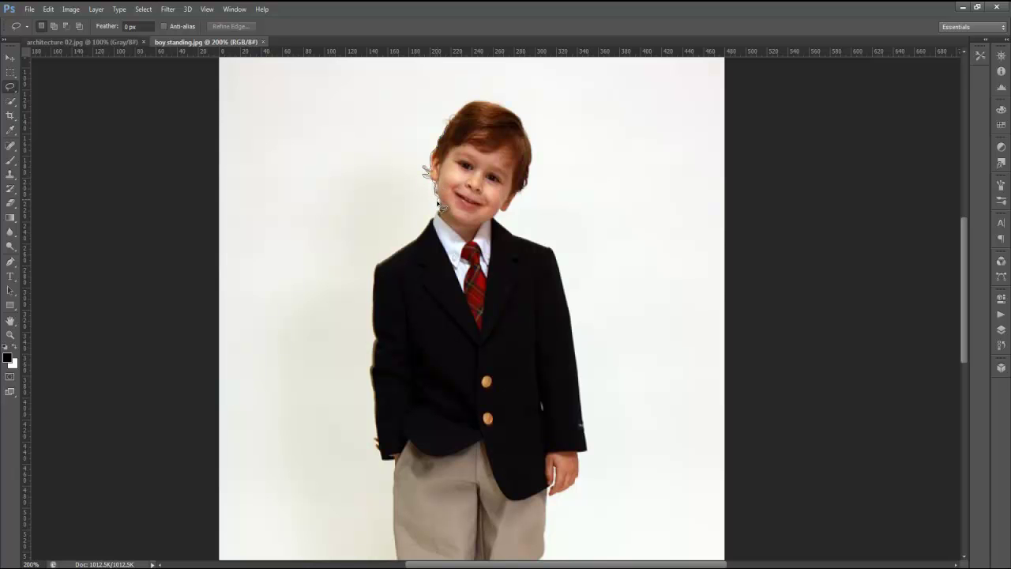
# Step: Trace a closed freehand lasso selection around the boy's entire outline, from the neck down around both shoes and back over the head
pyautogui.moveTo(439, 215)
pyautogui.mouseDown()
pyautogui.moveTo(374, 271)
pyautogui.moveTo(369, 380)
pyautogui.moveTo(394, 471)
pyautogui.mouseUp()
pyautogui.moveTo(395, 479)
pyautogui.mouseDown()
pyautogui.moveTo(379, 234)
pyautogui.moveTo(390, 420)
pyautogui.mouseUp()
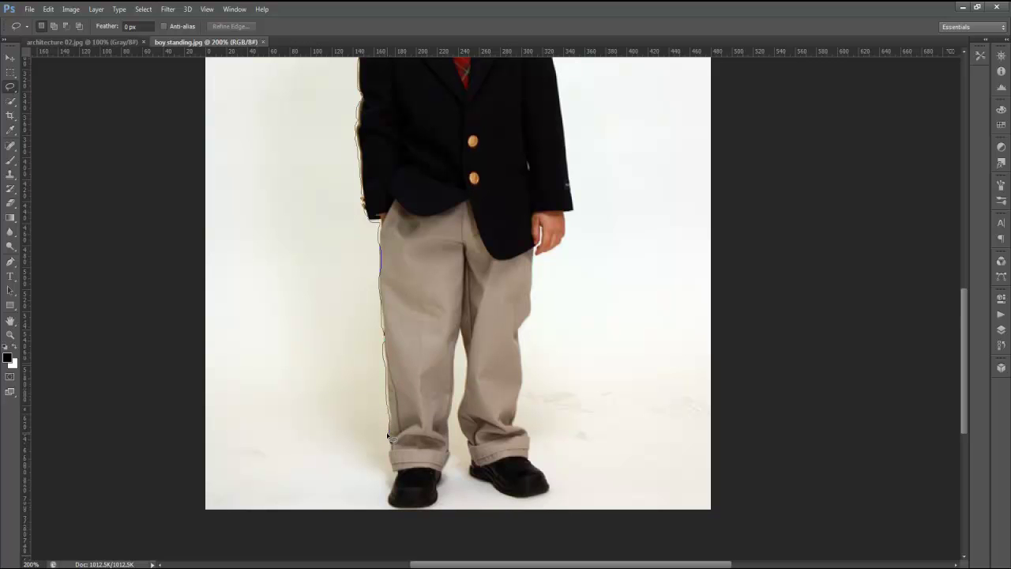
pyautogui.moveTo(391, 444)
pyautogui.mouseDown()
pyautogui.moveTo(390, 504)
pyautogui.moveTo(411, 515)
pyautogui.moveTo(440, 509)
pyautogui.moveTo(463, 333)
pyautogui.moveTo(471, 360)
pyautogui.moveTo(462, 418)
pyautogui.moveTo(477, 477)
pyautogui.moveTo(527, 504)
pyautogui.moveTo(552, 493)
pyautogui.moveTo(515, 428)
pyautogui.moveTo(520, 336)
pyautogui.moveTo(535, 251)
pyautogui.moveTo(563, 243)
pyautogui.moveTo(567, 215)
pyautogui.mouseUp()
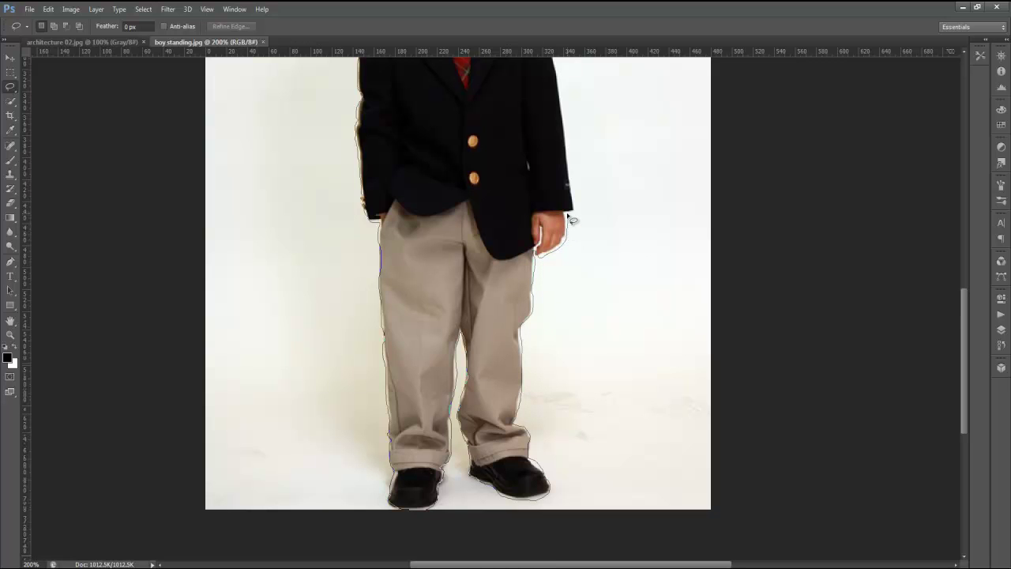
pyautogui.moveTo(567, 214)
pyautogui.mouseDown()
pyautogui.moveTo(577, 210)
pyautogui.moveTo(568, 185)
pyautogui.moveTo(554, 458)
pyautogui.moveTo(525, 283)
pyautogui.moveTo(514, 264)
pyautogui.moveTo(464, 242)
pyautogui.mouseUp()
pyautogui.press('space')
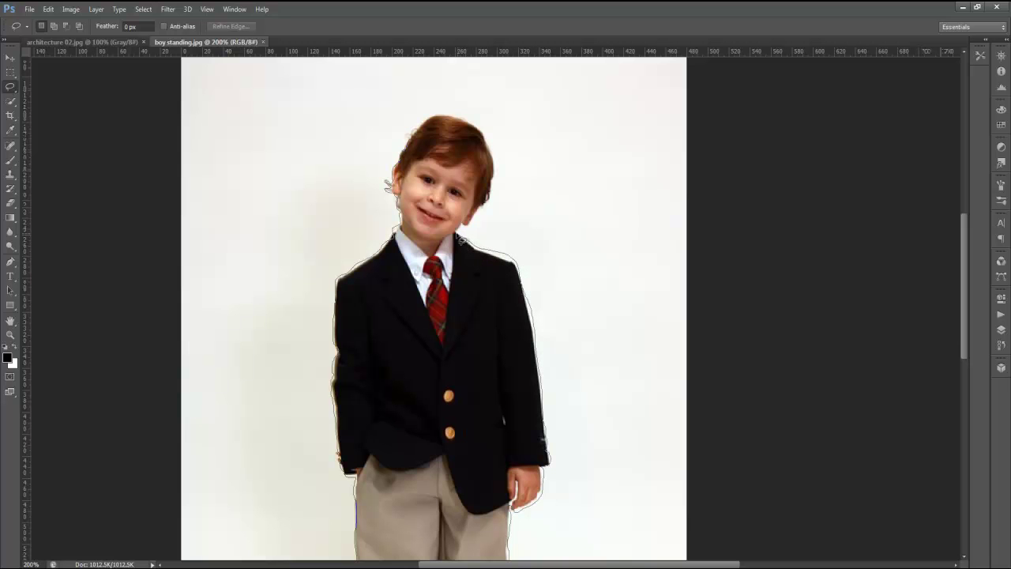
pyautogui.moveTo(462, 240)
pyautogui.mouseDown()
pyautogui.moveTo(495, 173)
pyautogui.moveTo(483, 130)
pyautogui.moveTo(447, 114)
pyautogui.moveTo(424, 121)
pyautogui.moveTo(412, 155)
pyautogui.mouseUp()
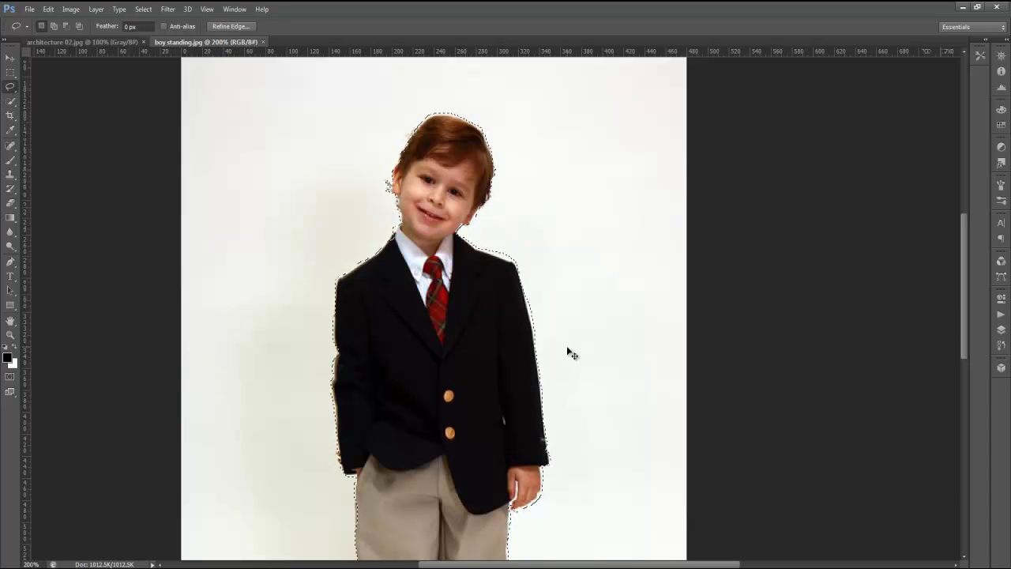
# Step: Subtract the excess background above the boy's left shoulder from the lasso selection
pyautogui.hotkey('ctrl', '-')
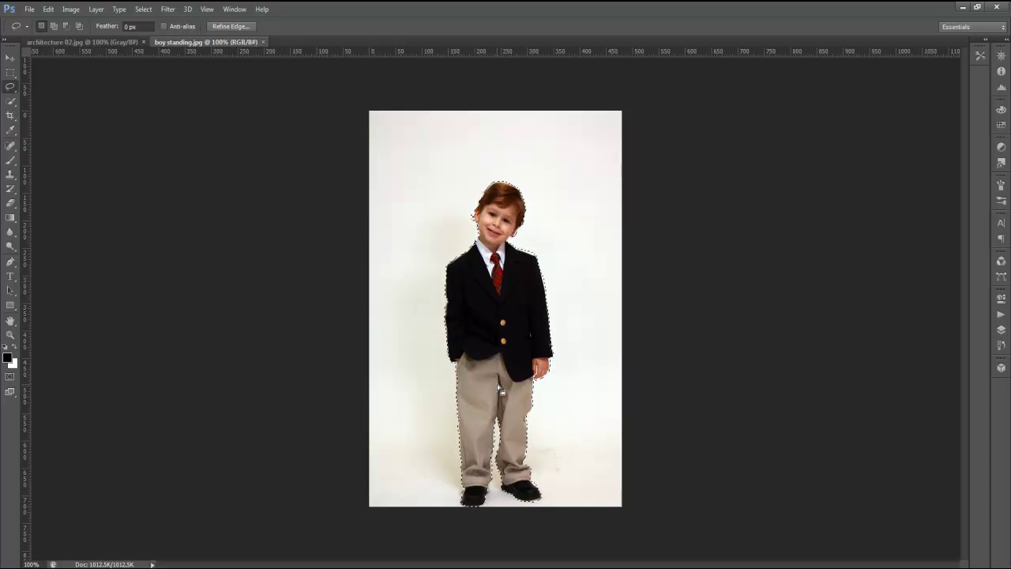
pyautogui.hotkey('ctrl', '+')
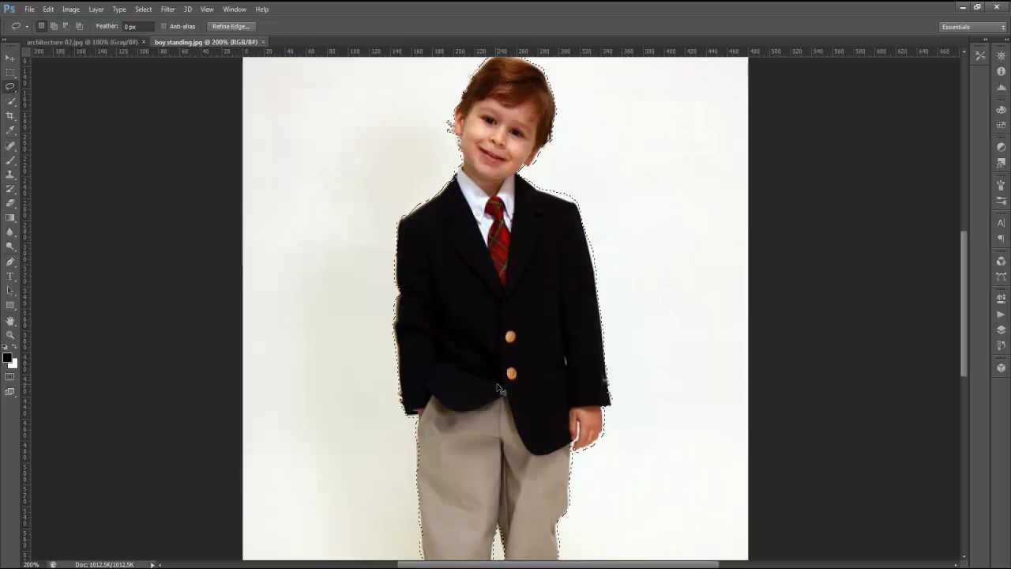
pyautogui.hotkey('ctrl', '+')
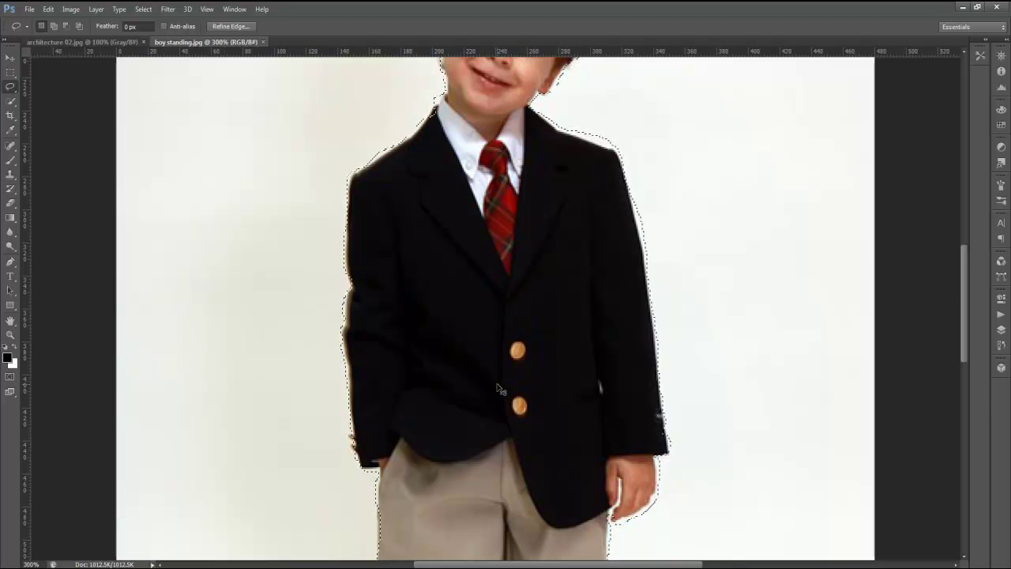
pyautogui.hotkey('ctrl', '+')
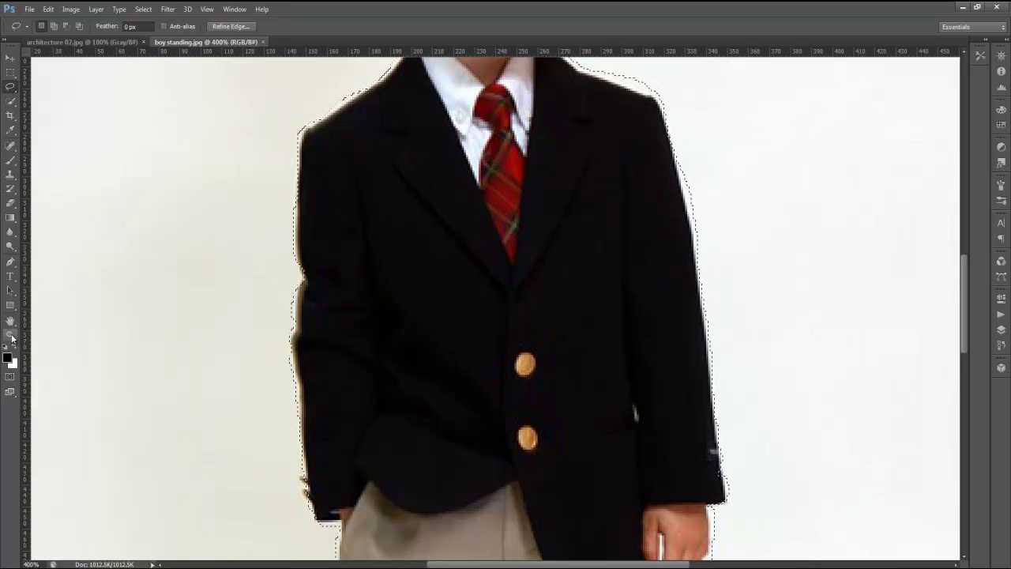
pyautogui.hotkey('ctrl', '-')
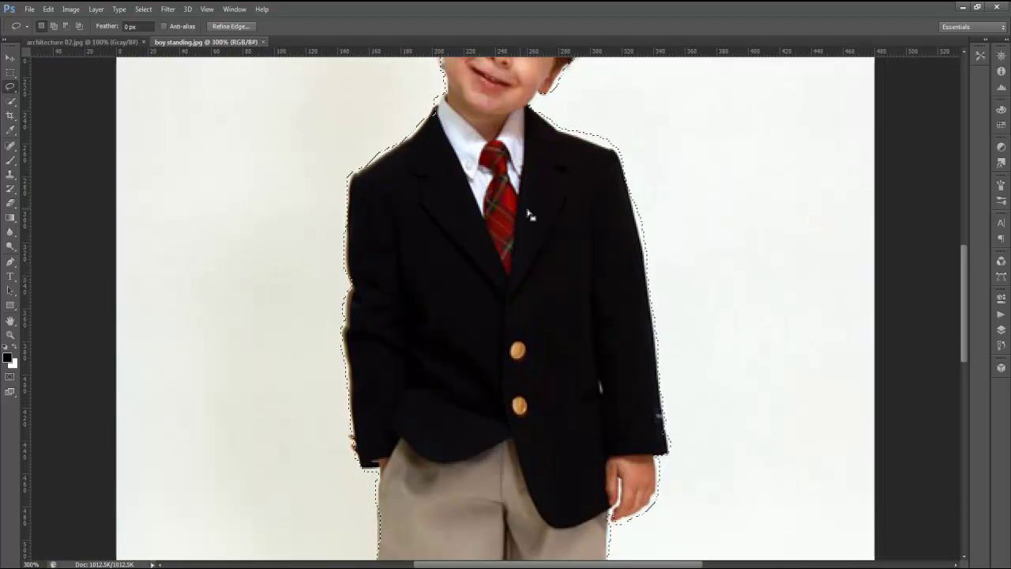
pyautogui.press('space')
pyautogui.moveTo(500, 220); pyautogui.dragTo(355, 282)
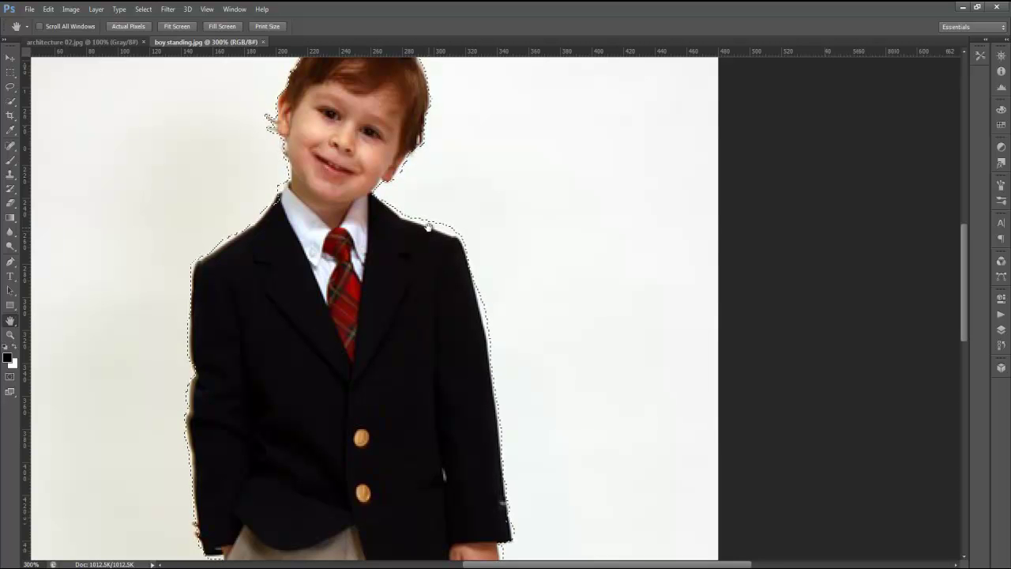
pyautogui.press('l')
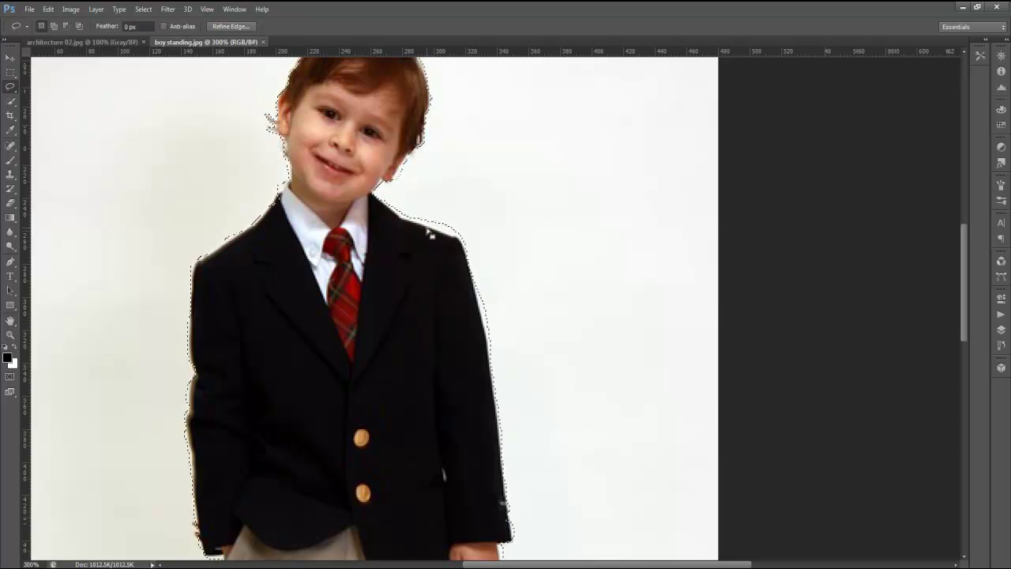
pyautogui.press('alt')
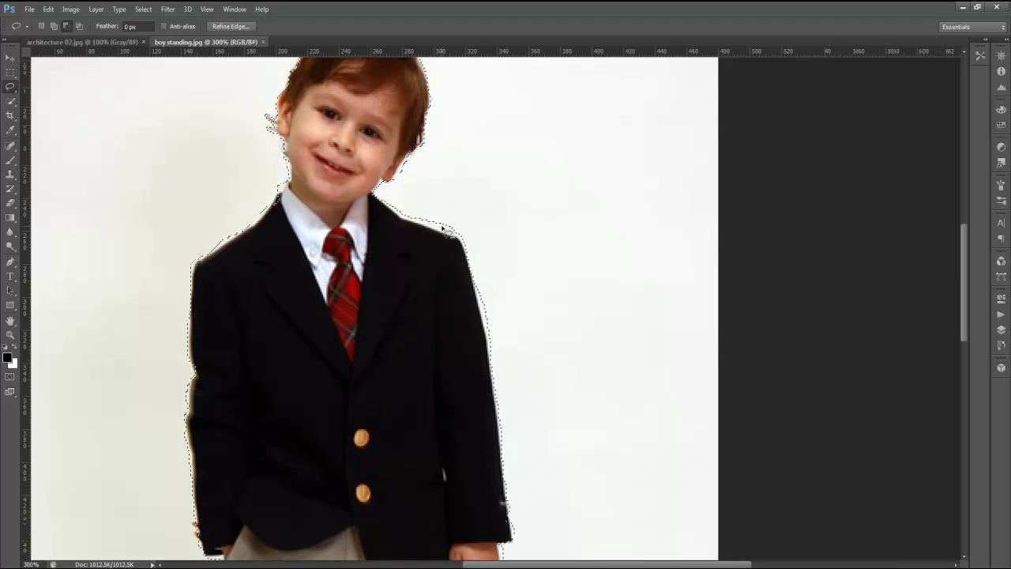
pyautogui.press('alt')
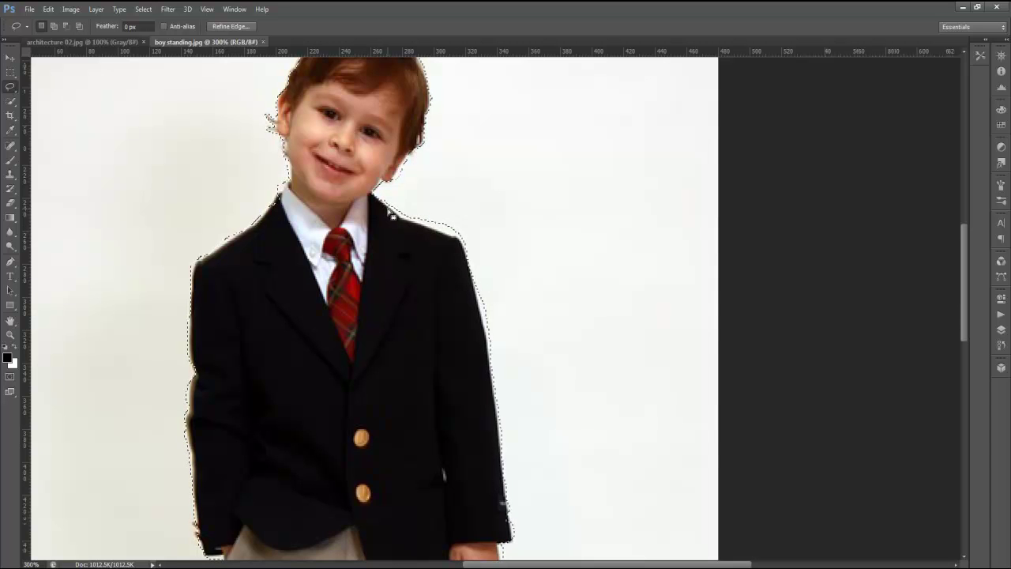
pyautogui.press('alt')
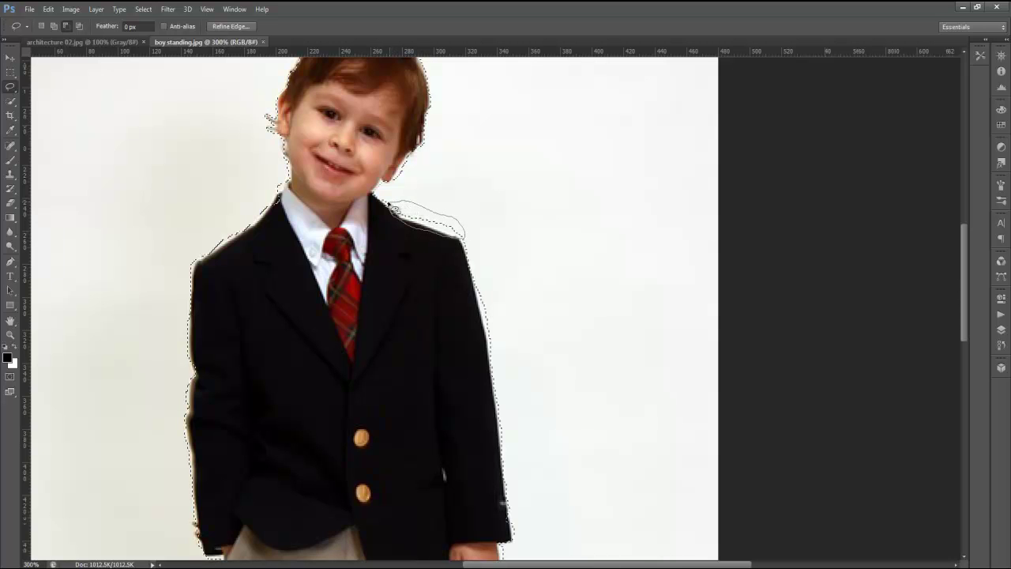
pyautogui.keyDown('alt'); pyautogui.click(394, 216); pyautogui.keyUp('alt')
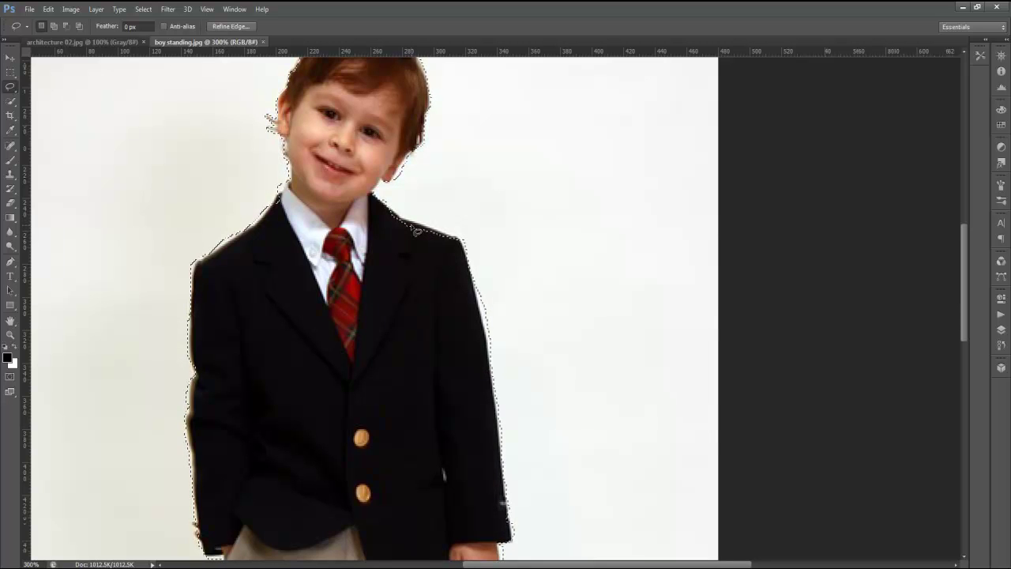
# Step: Add the missed edge of the boy's left shoulder to the selection and subtract the excess background beside the upper sleeve
pyautogui.press('shift')
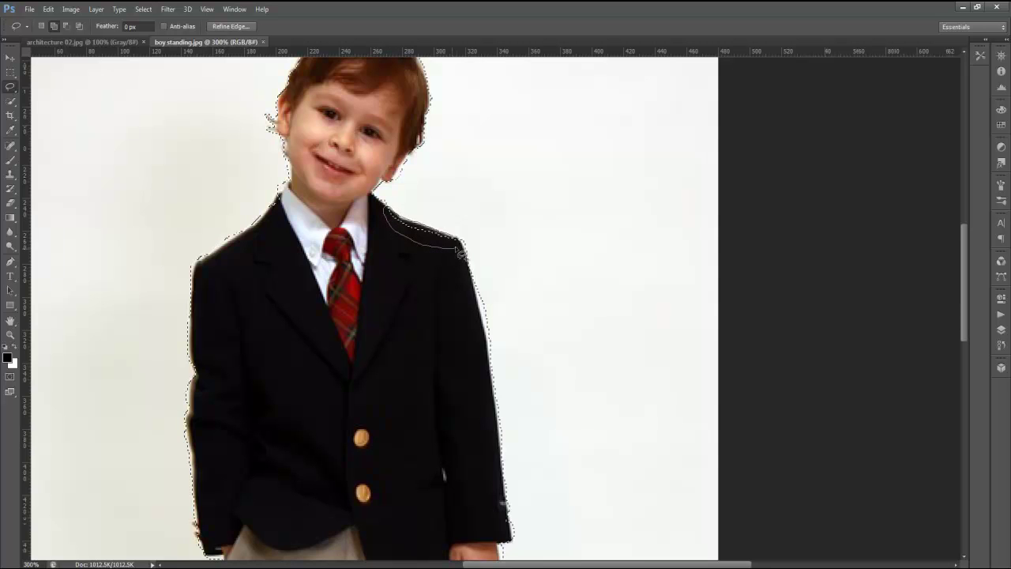
pyautogui.moveTo(464, 246); pyautogui.dragTo(463, 244)
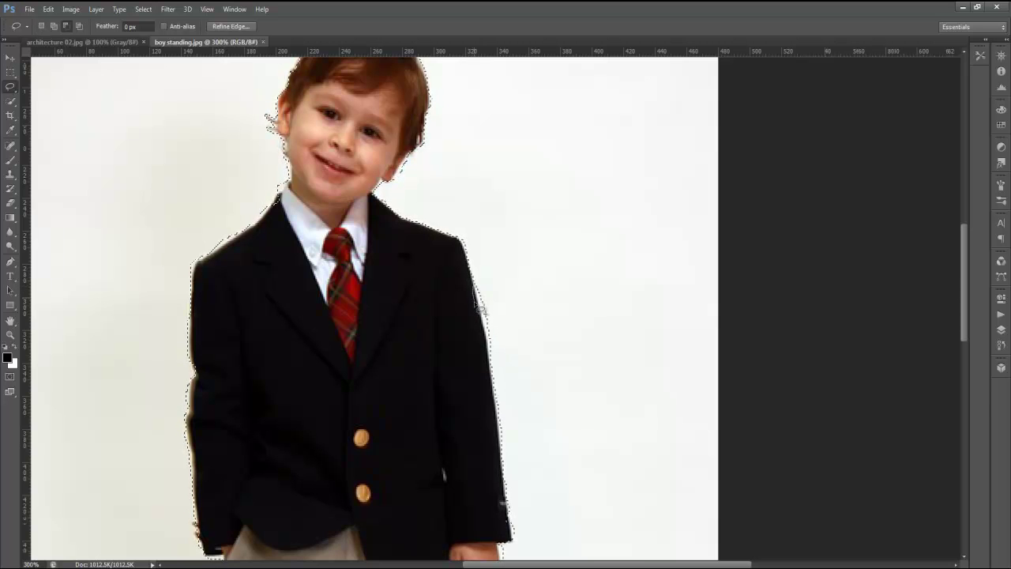
pyautogui.moveTo(483, 322)
pyautogui.mouseDown()
pyautogui.moveTo(496, 371)
pyautogui.moveTo(496, 312)
pyautogui.moveTo(480, 293)
pyautogui.mouseUp()
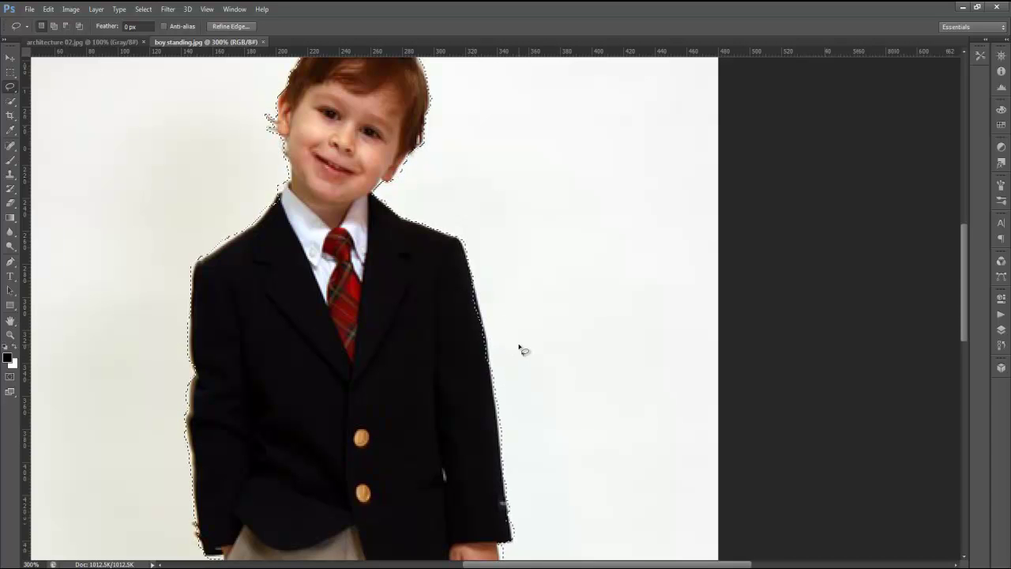
# Step: Subtract the strip of background below the fingers of the boy's left hand from the selection
pyautogui.scroll(-3, 502, 409)
pyautogui.scroll(-6, 502, 408)
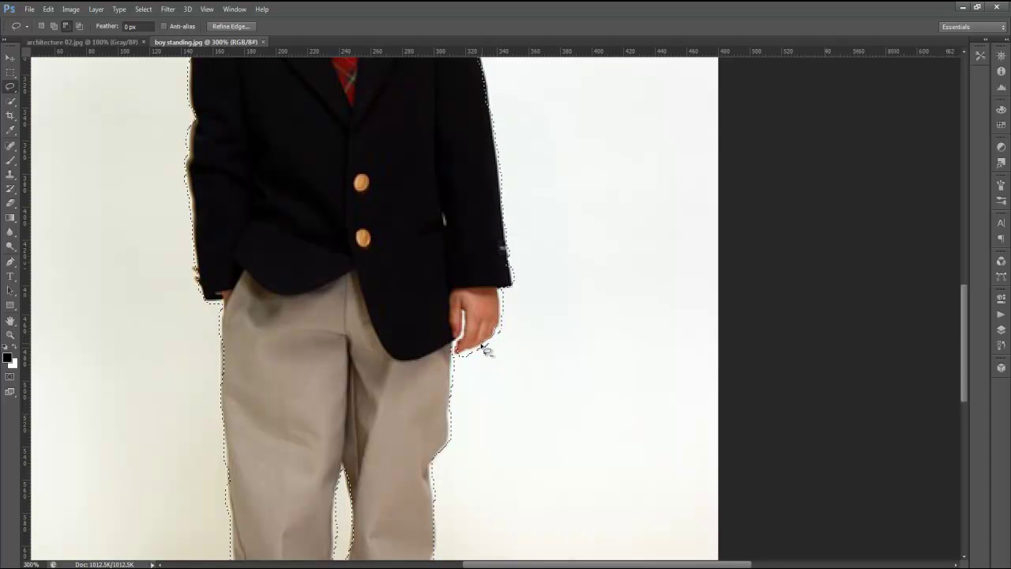
pyautogui.moveTo(460, 356)
pyautogui.mouseDown()
pyautogui.moveTo(492, 363)
pyautogui.moveTo(499, 326)
pyautogui.mouseUp()
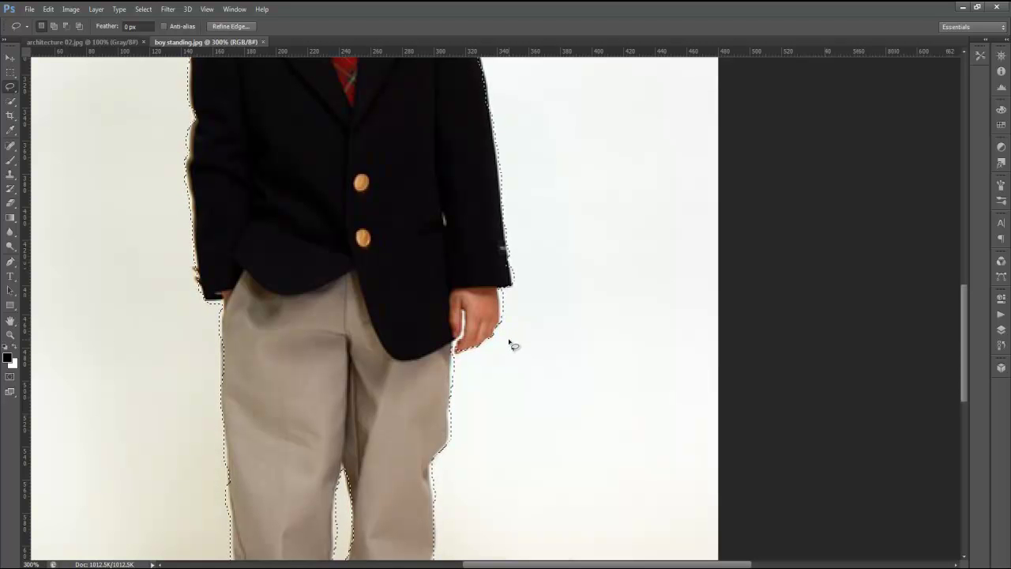
# Step: Switch to the Move tool and copy the selected boy to the clipboard
pyautogui.hotkey('ctrl', '0')
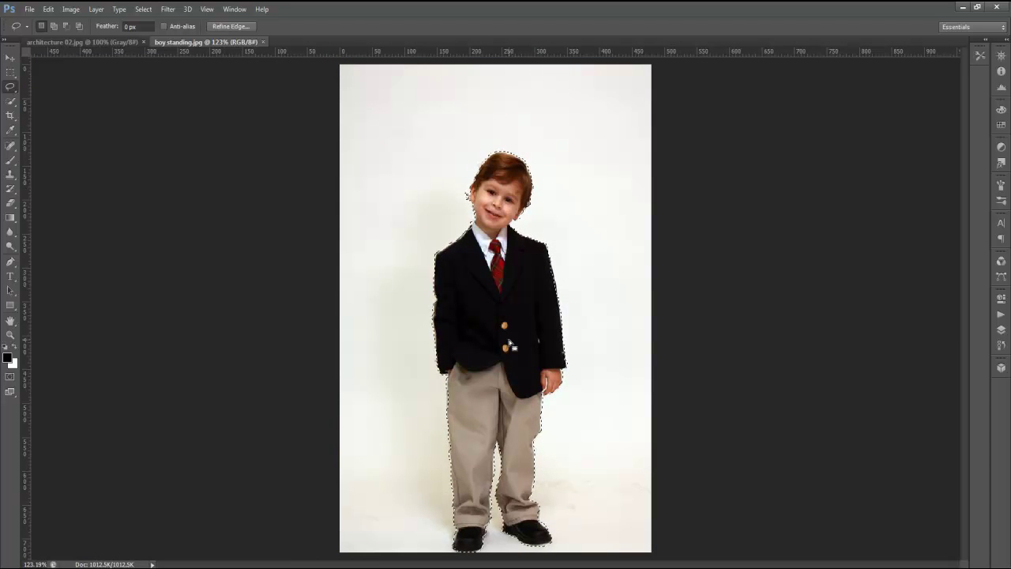
pyautogui.press('v')
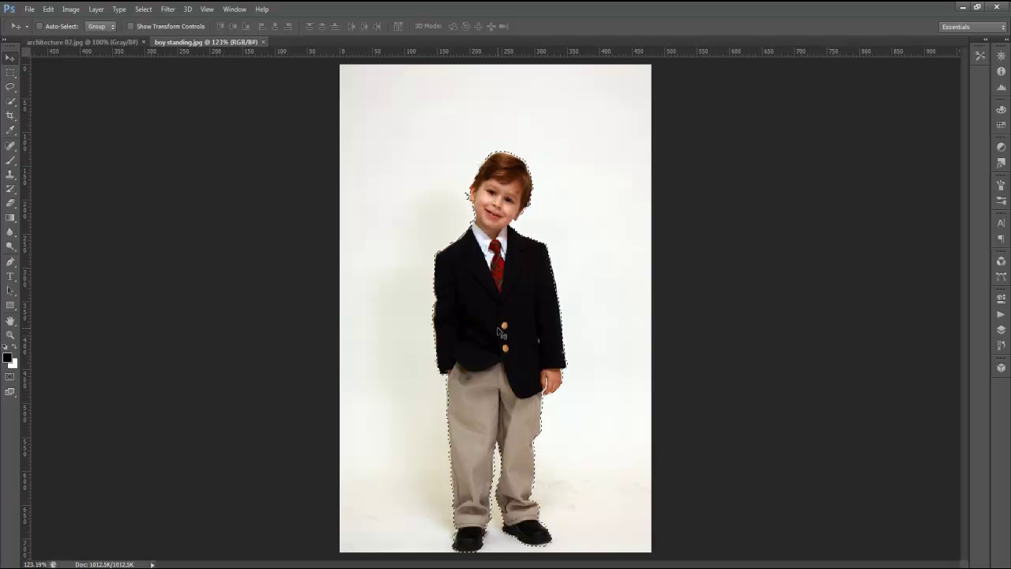
pyautogui.click(48, 9)
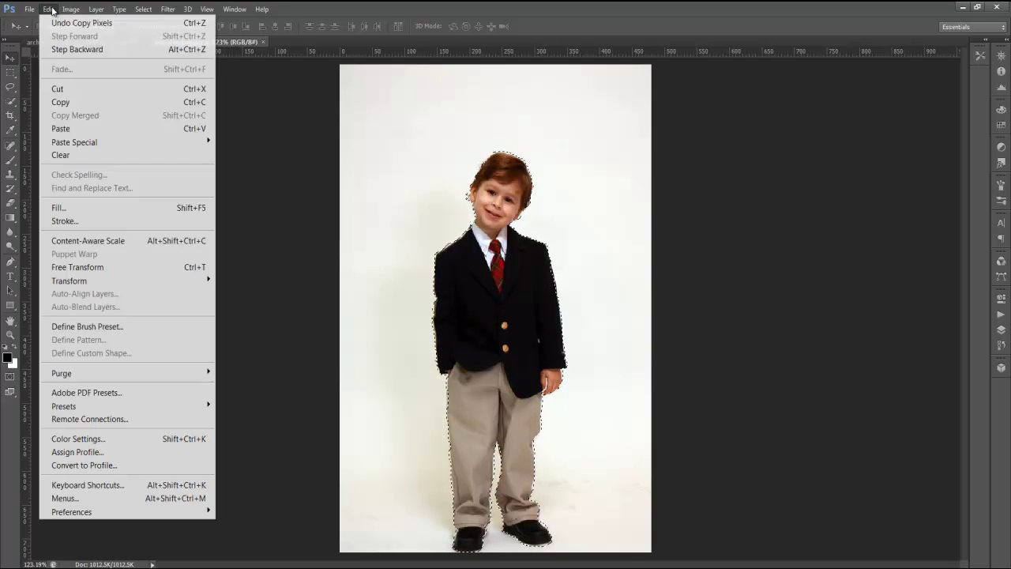
pyautogui.click(68, 102)
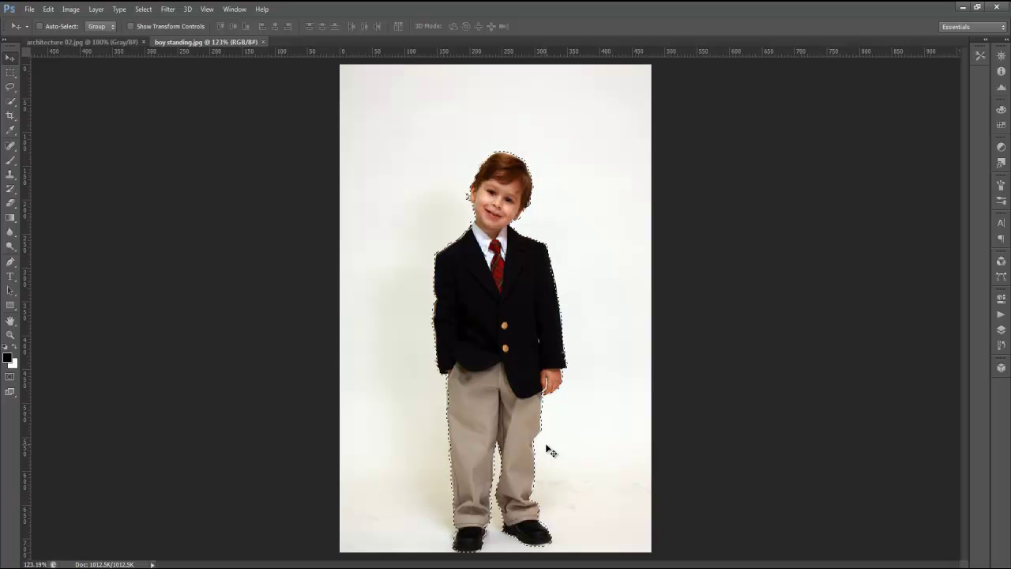
# Step: Paste the copied boy into architecture 02.jpg and move him down so his feet rest on the lower stairs
pyautogui.click(87, 43)
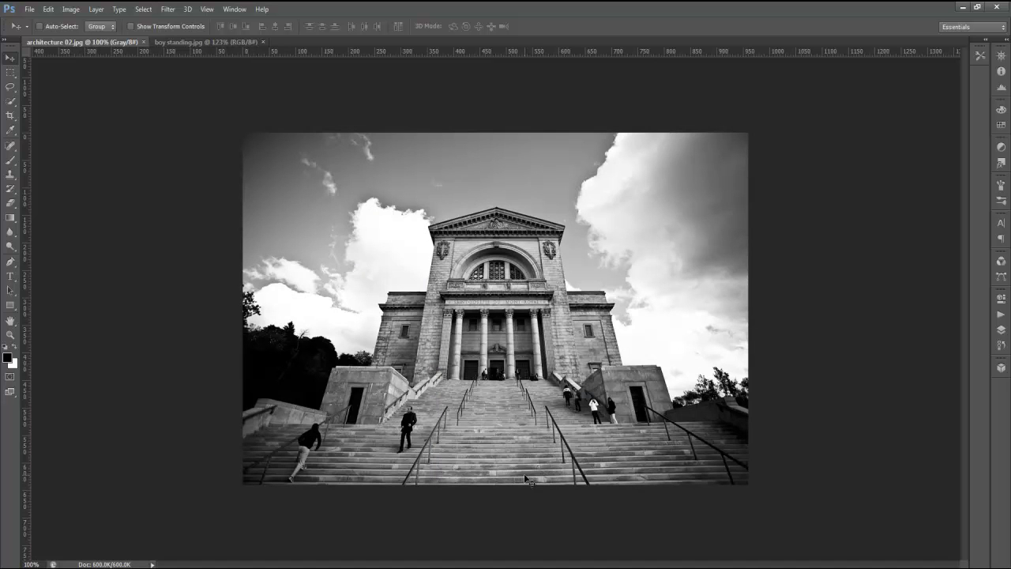
pyautogui.moveTo(526, 480); pyautogui.dragTo(527, 479)
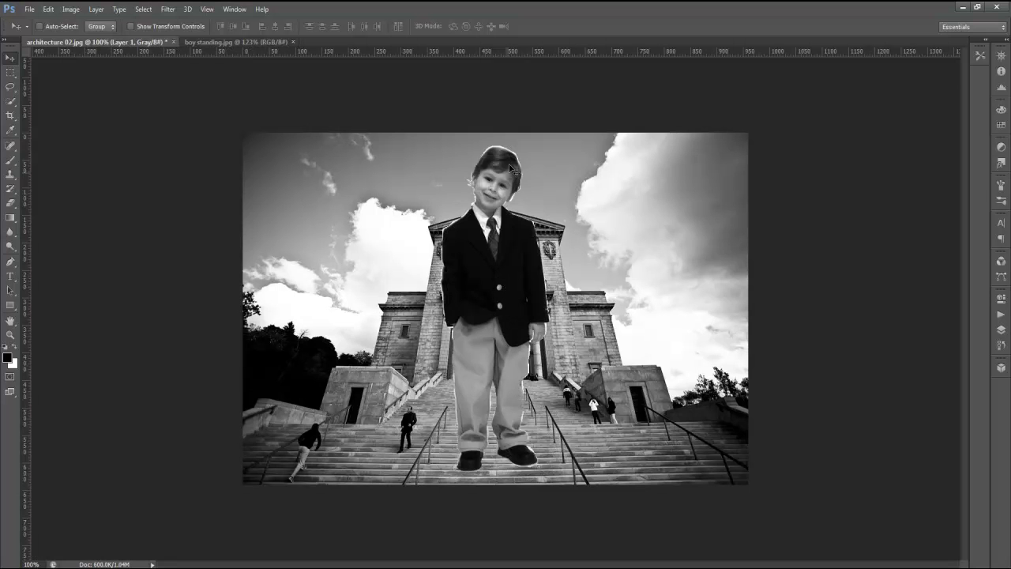
pyautogui.moveTo(487, 269)
pyautogui.mouseDown()
pyautogui.moveTo(482, 297)
pyautogui.moveTo(479, 279)
pyautogui.mouseUp()
# Step: Scale the pasted boy to about 27% width and 29% height and place him on the lower stairs between the central railings
pyautogui.hotkey('ctrl', 't')
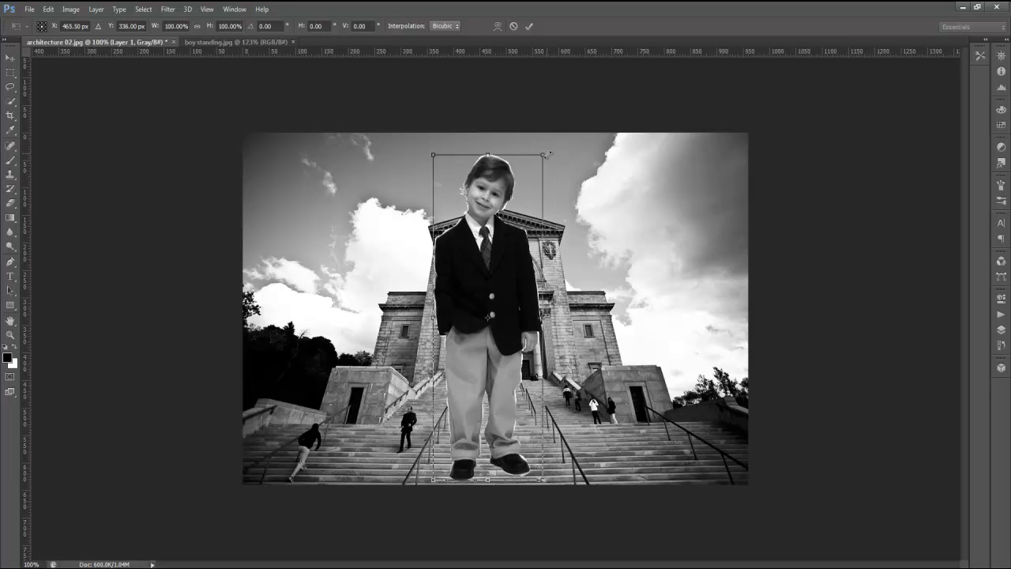
pyautogui.moveTo(548, 154); pyautogui.dragTo(479, 338)
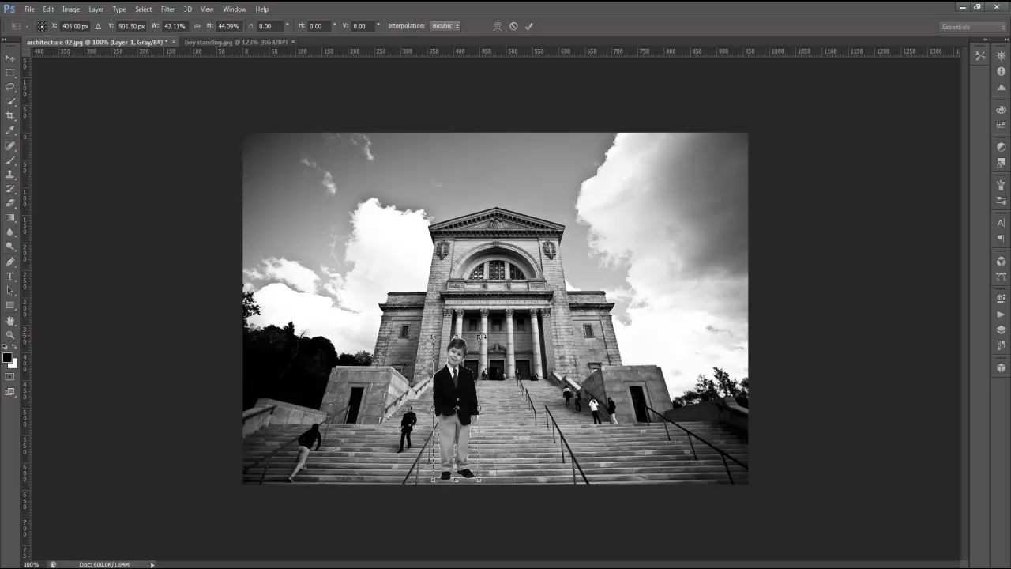
pyautogui.moveTo(450, 395); pyautogui.dragTo(468, 401)
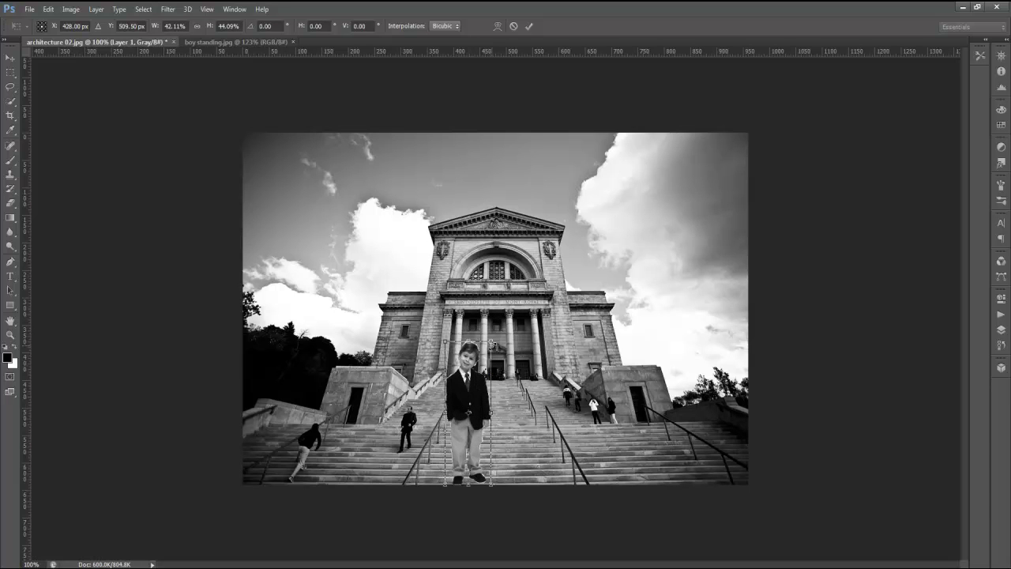
pyautogui.moveTo(491, 342); pyautogui.dragTo(474, 389)
pyautogui.moveTo(461, 434); pyautogui.dragTo(480, 428)
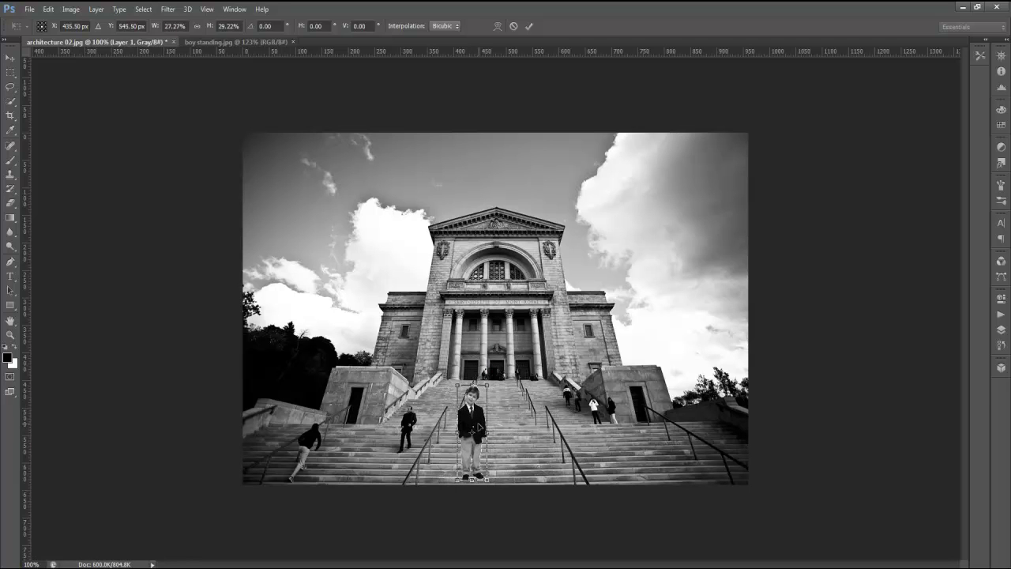
pyautogui.press('Return')
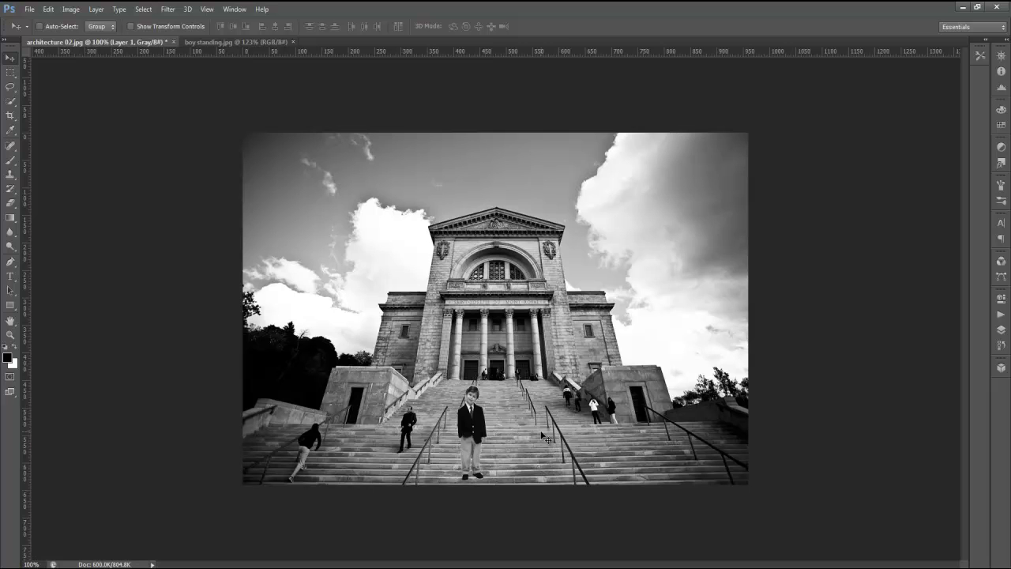
# Step: Compare the original boy in boy standing.jpg with the composited boy in architecture 02.jpg
pyautogui.click(227, 42)
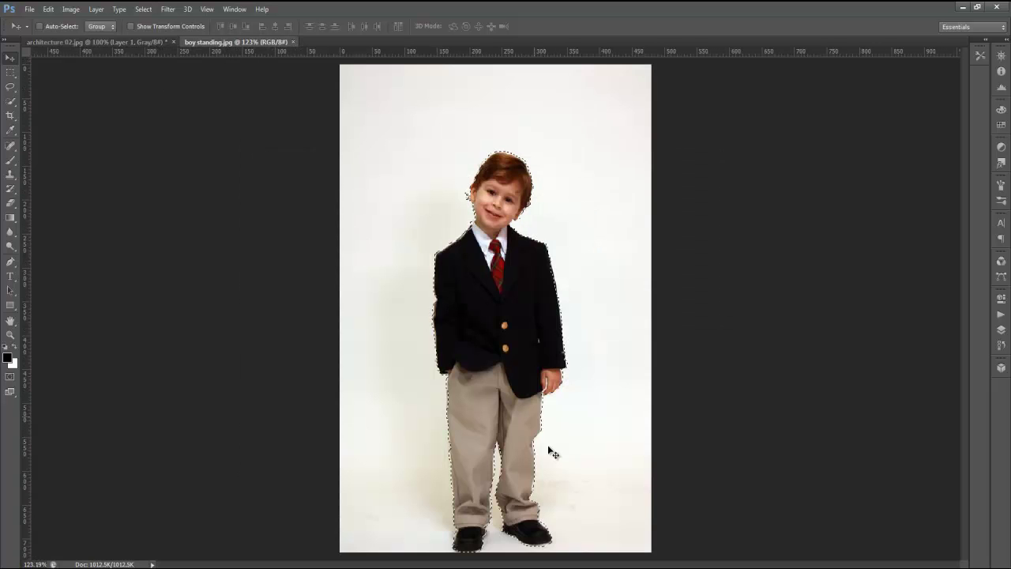
pyautogui.click(95, 43)
pyautogui.moveTo(95, 43); pyautogui.dragTo(473, 425)
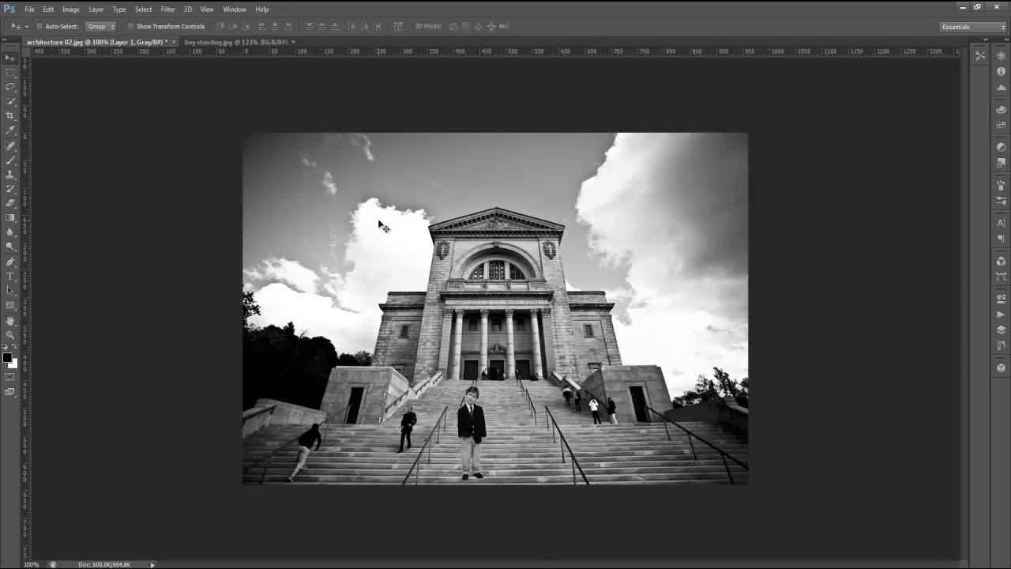